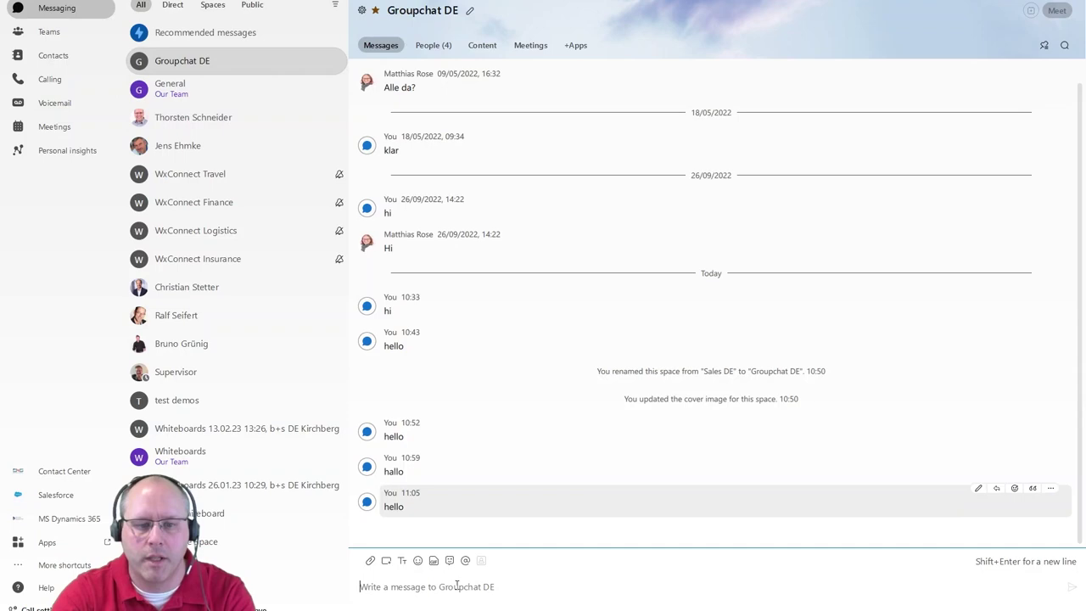
Step: Send 'hello' to Groupchat DE and show its People (4) list
type("hello")
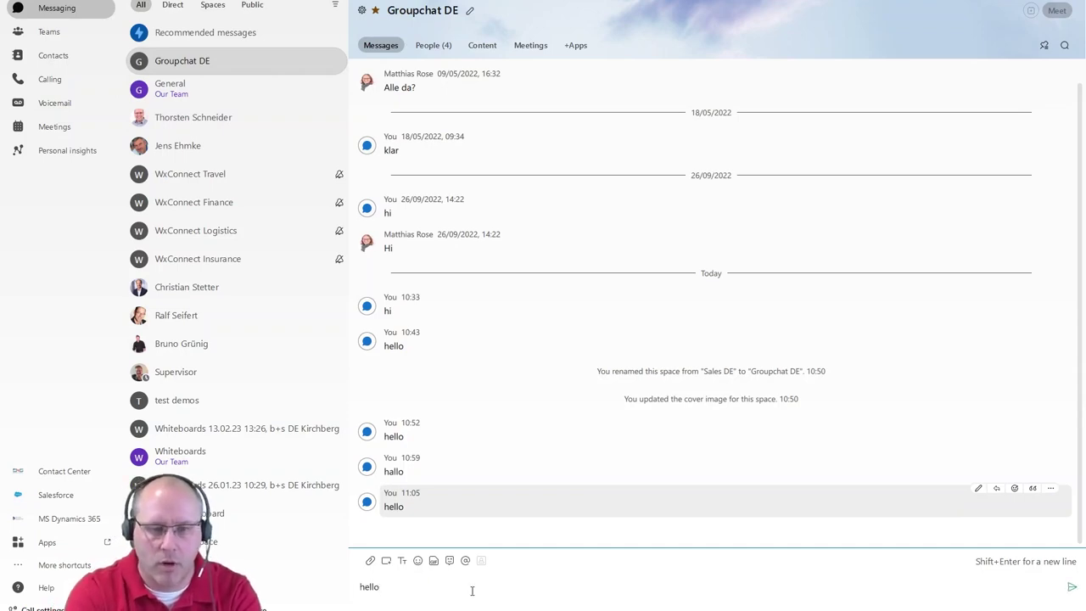
key("Return")
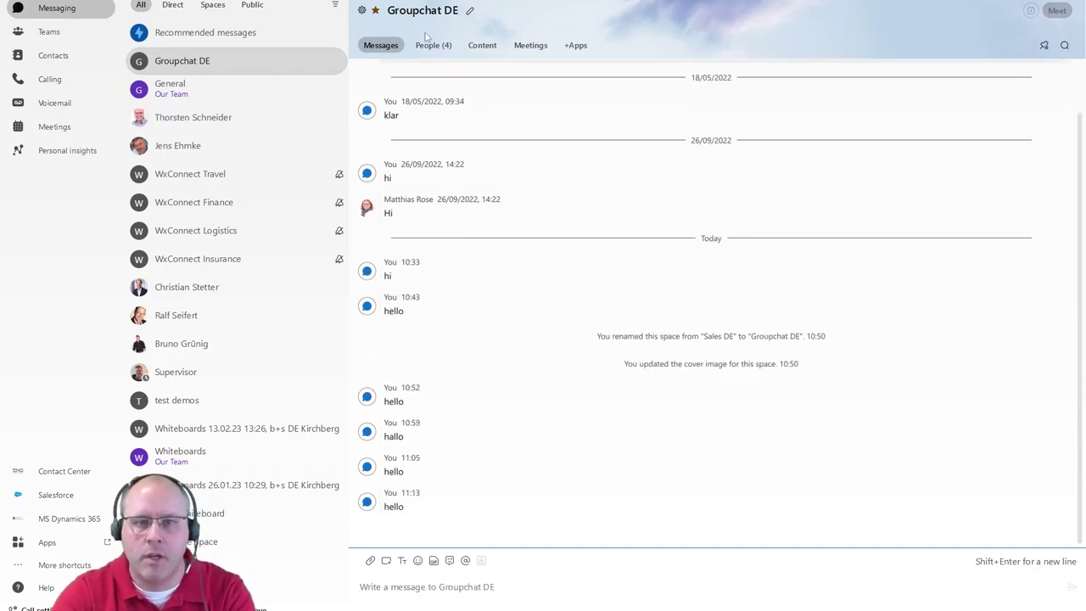
left_click(426, 46)
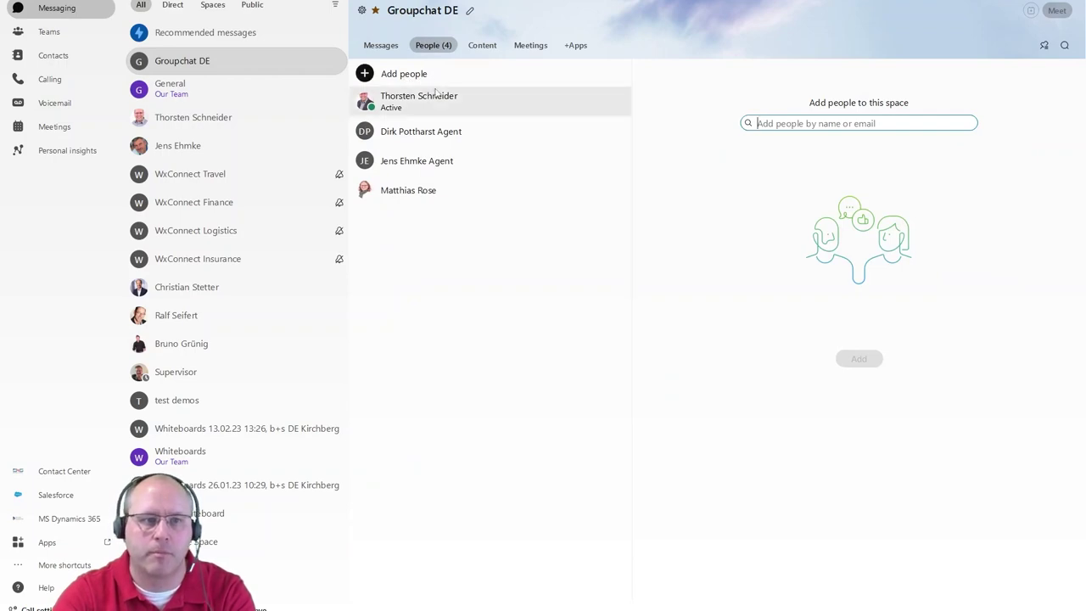
Step: Browse Teams into Our Team's General space, then show the Contacts page
left_click(45, 34)
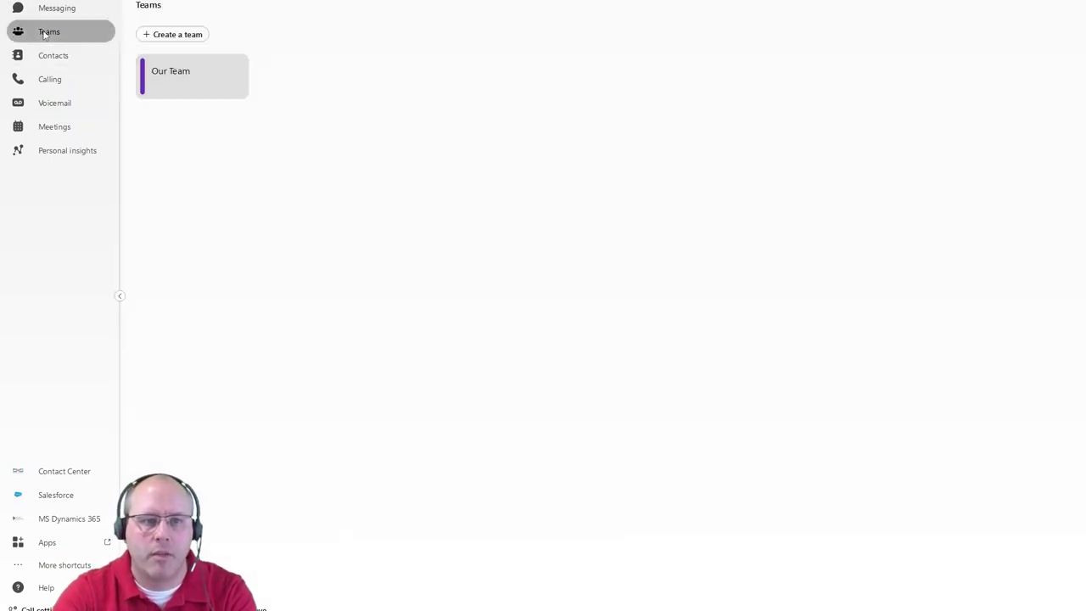
left_click(188, 79)
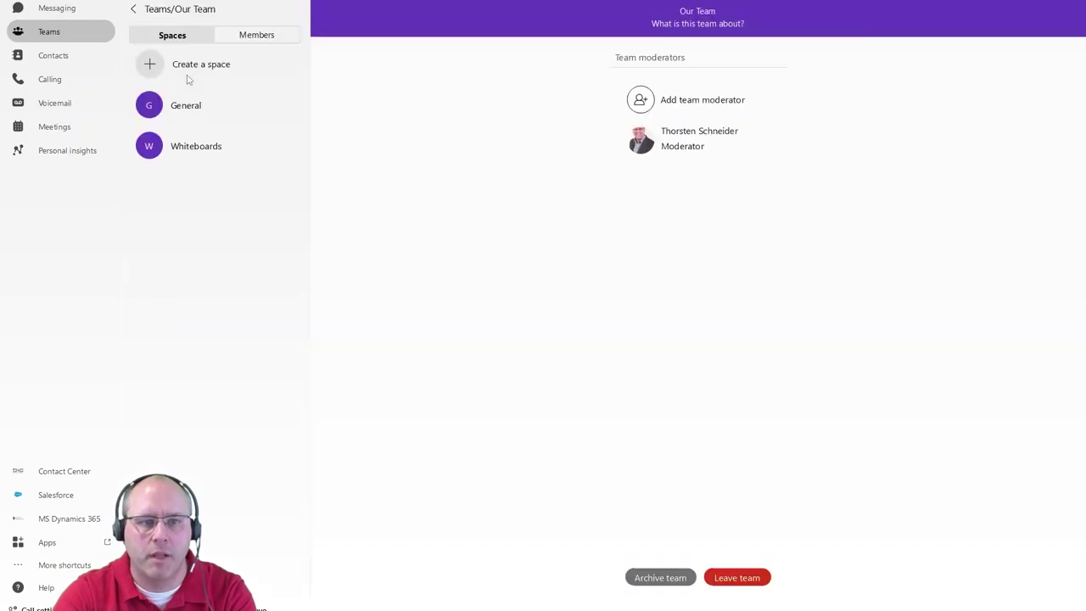
left_click(191, 113)
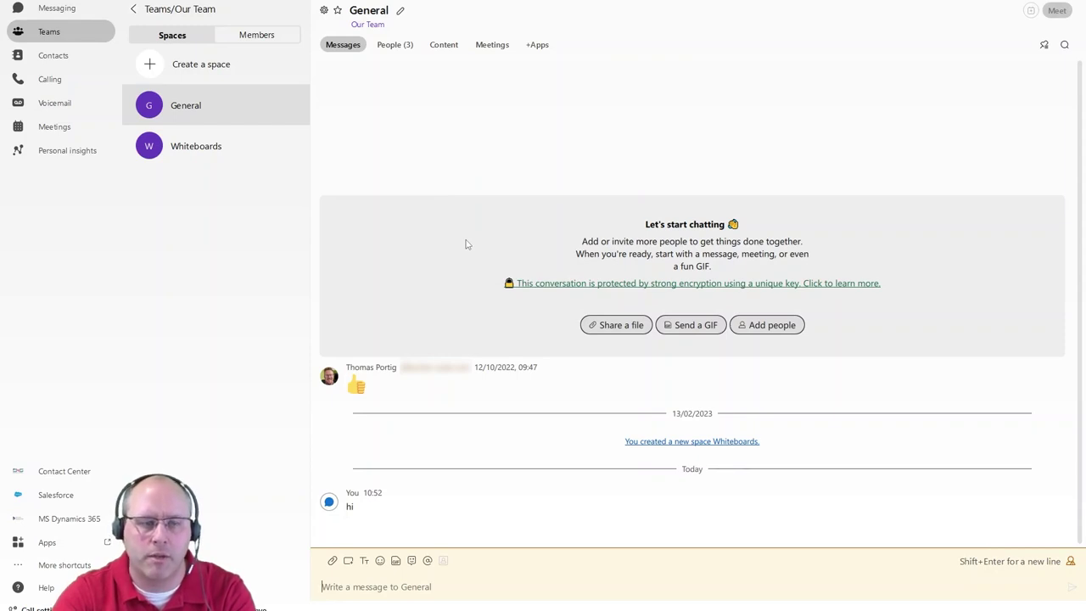
left_click(28, 59)
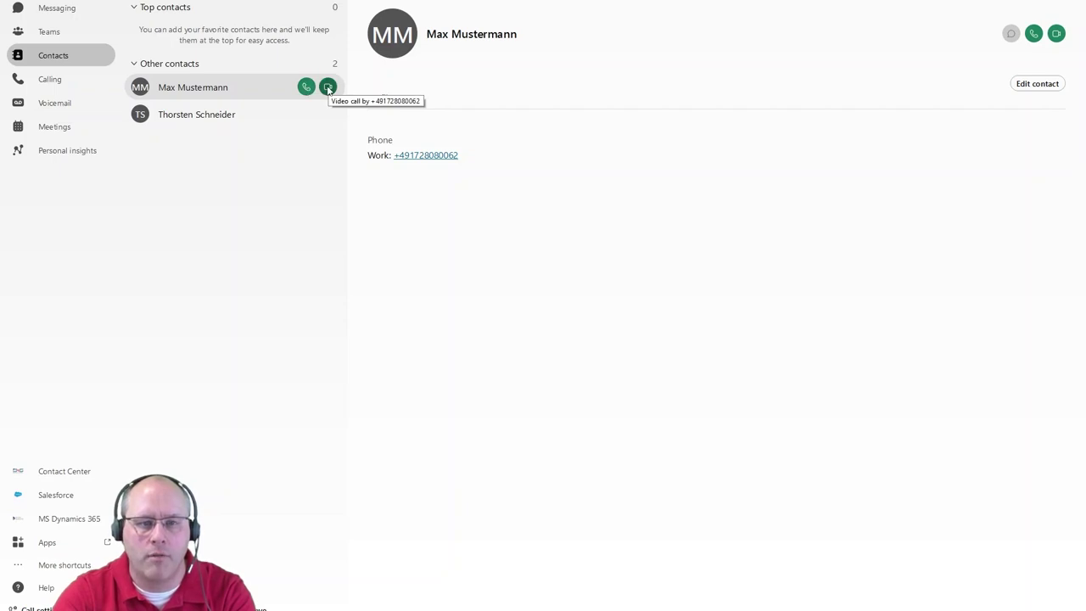
Step: Look over the Calling history and dial pad, then view the empty Voicemail inbox
left_click(67, 85)
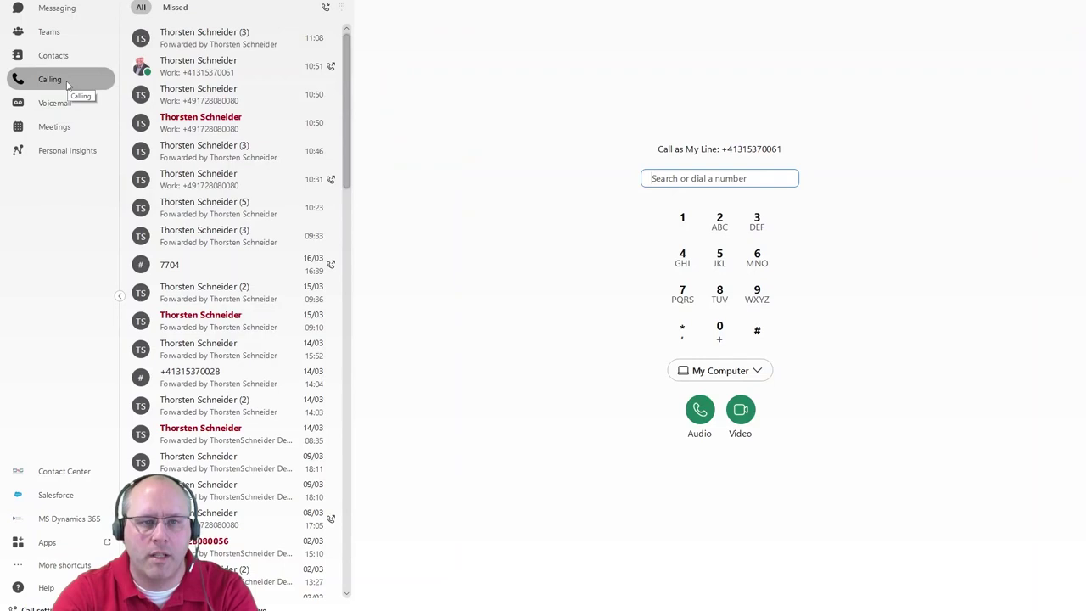
mouse_move(216, 103)
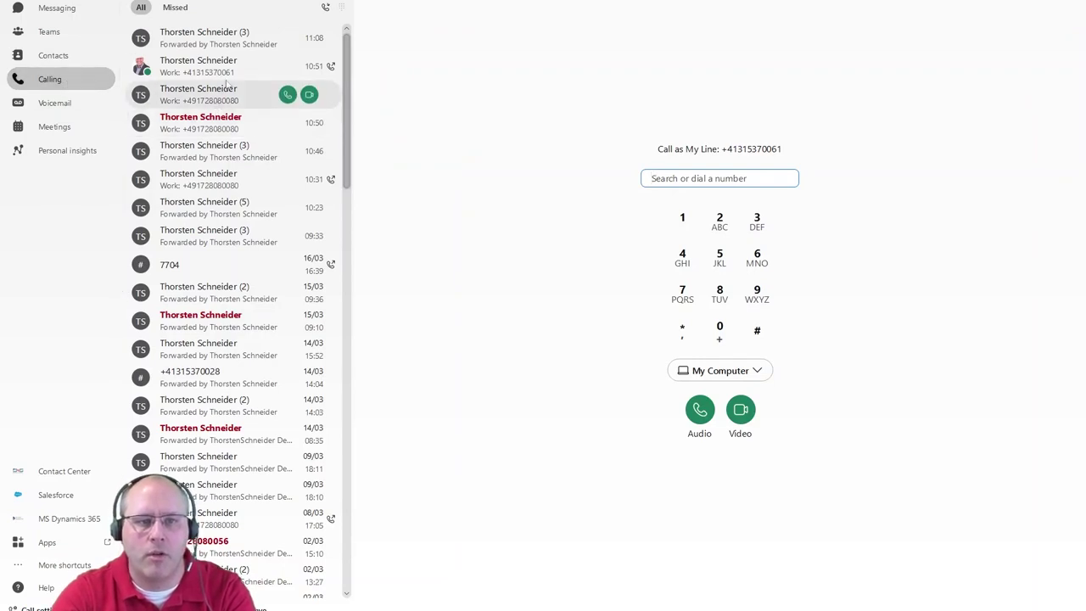
mouse_move(231, 71)
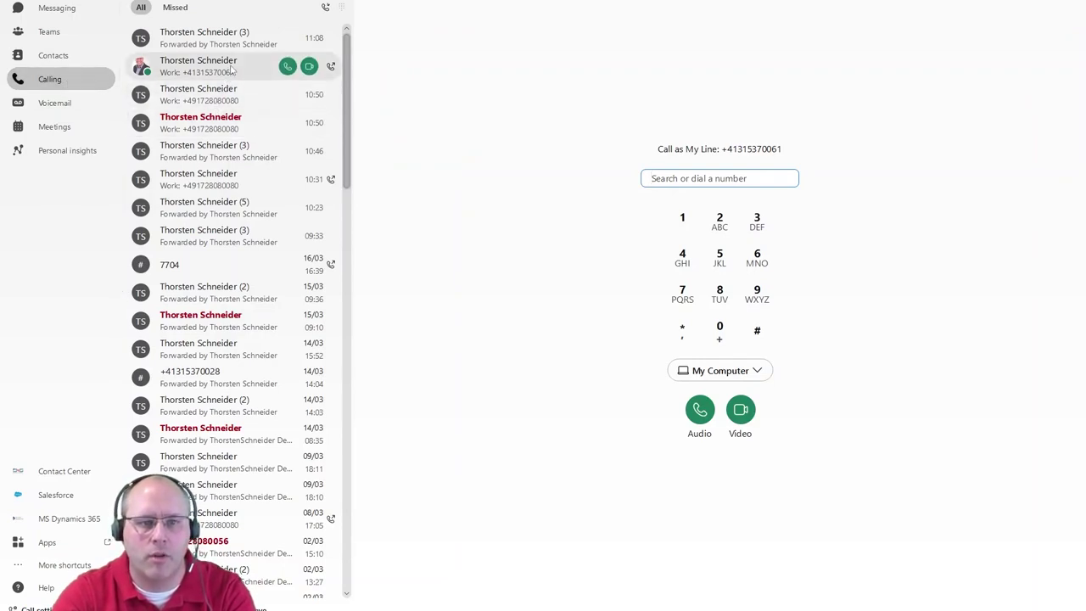
left_click(67, 107)
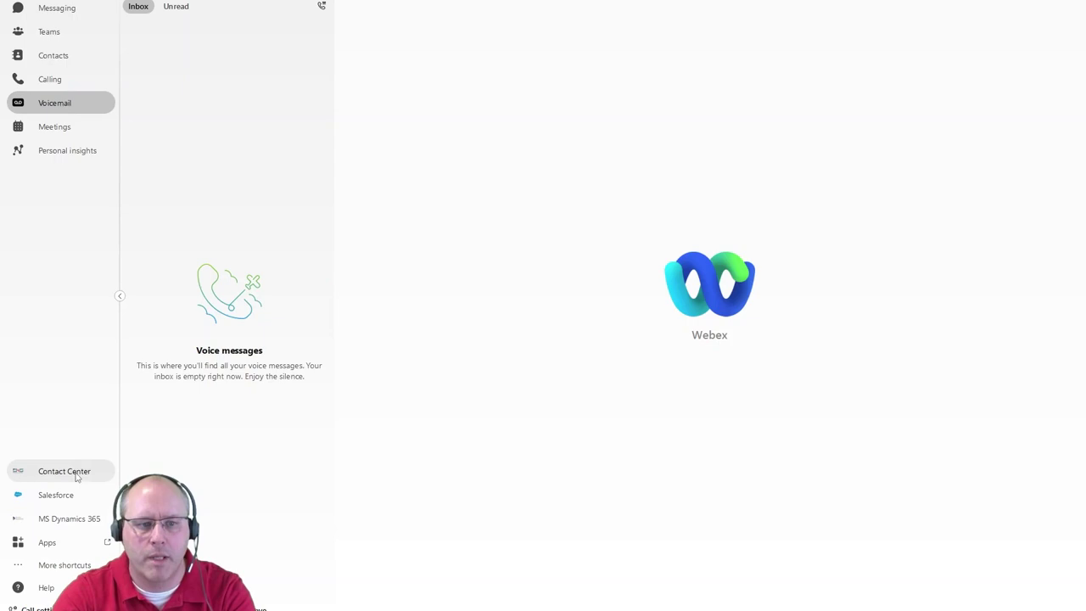
Step: Open the Contact Center desktop and review the availability list, keeping the agent Available
left_click(77, 471)
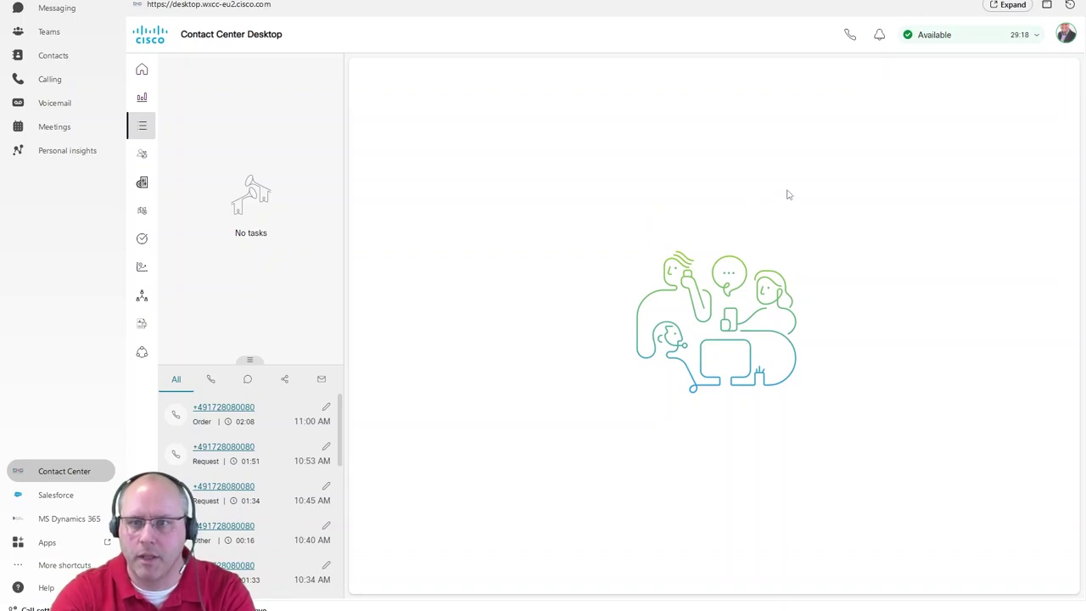
left_click(940, 37)
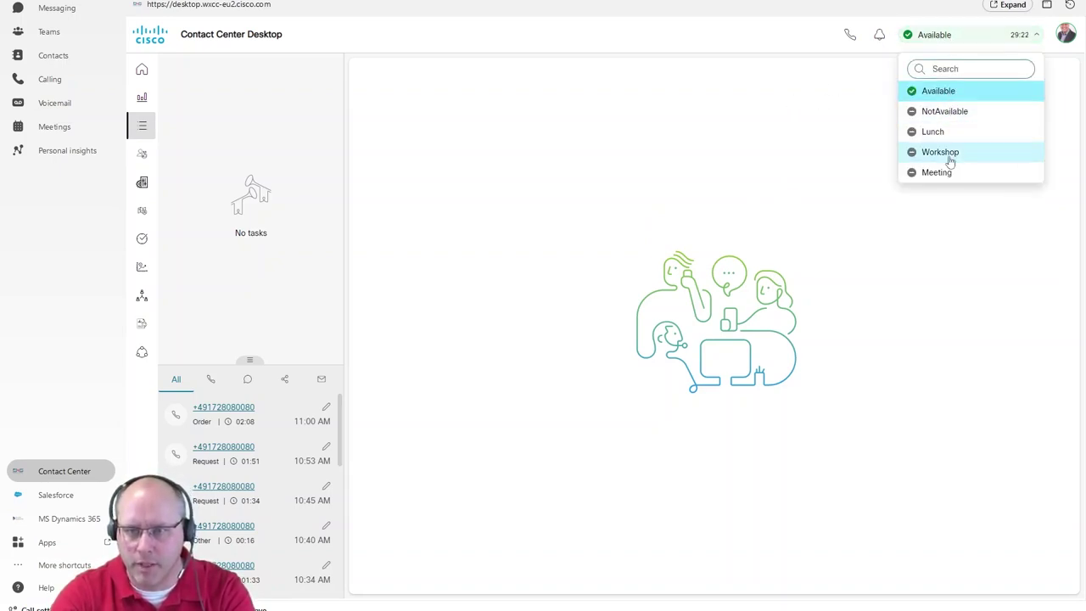
left_click(845, 134)
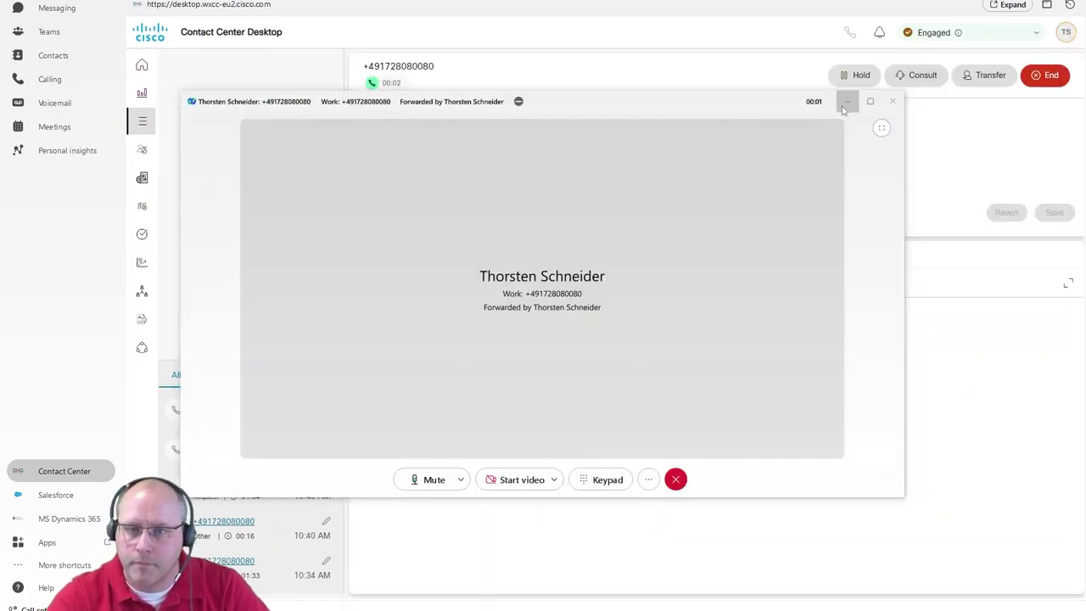
Step: Answer the Sales call and read the IVR transcript about a New York–Los Angeles flight
left_click(847, 102)
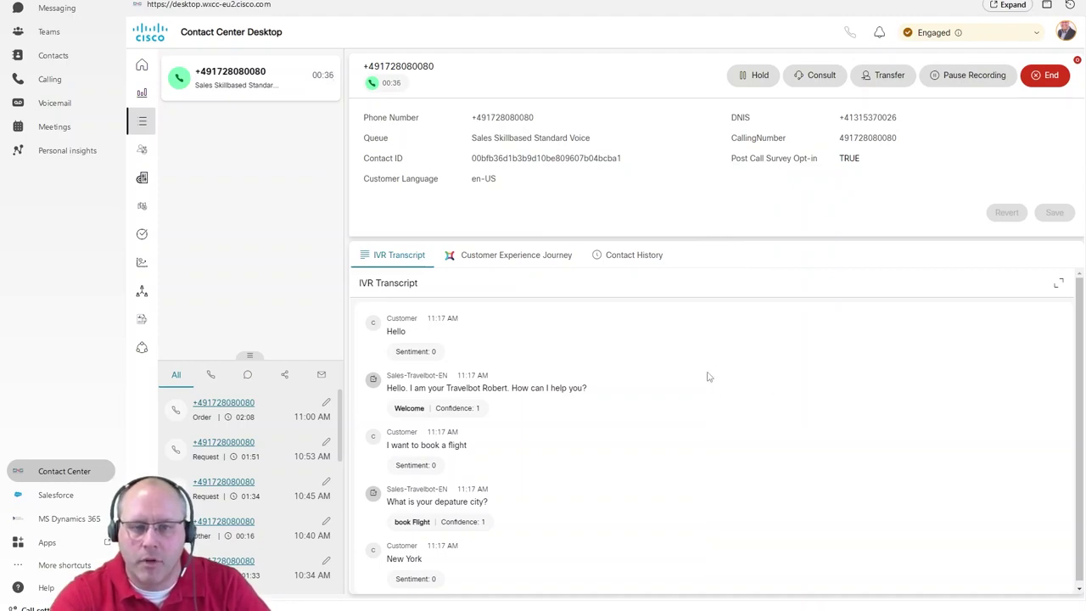
scroll(509, 462, "down", 1)
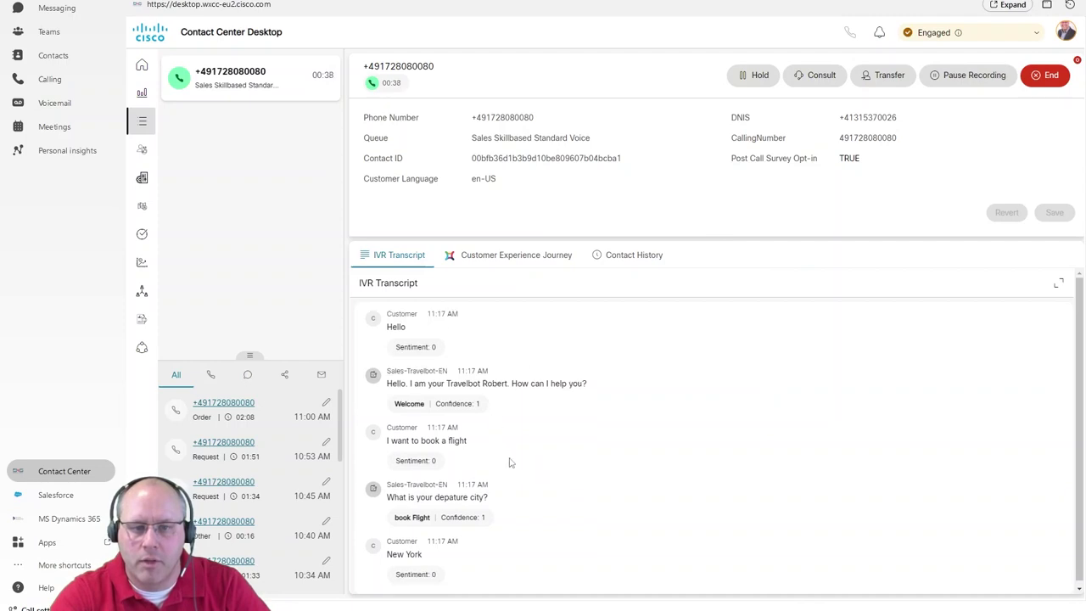
scroll(509, 462, "down", 5)
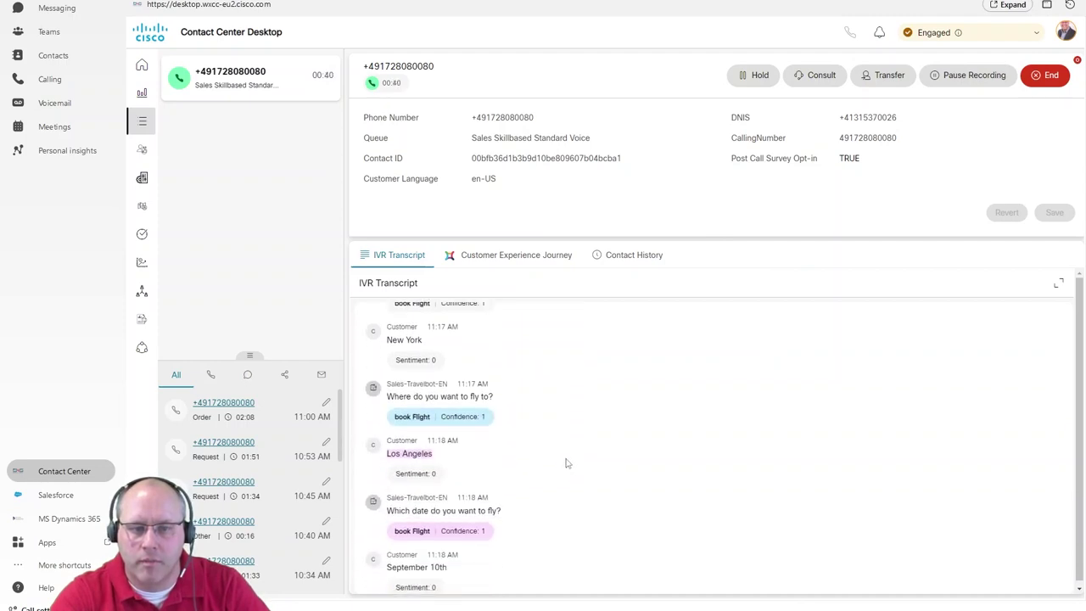
scroll(567, 463, "down", 5)
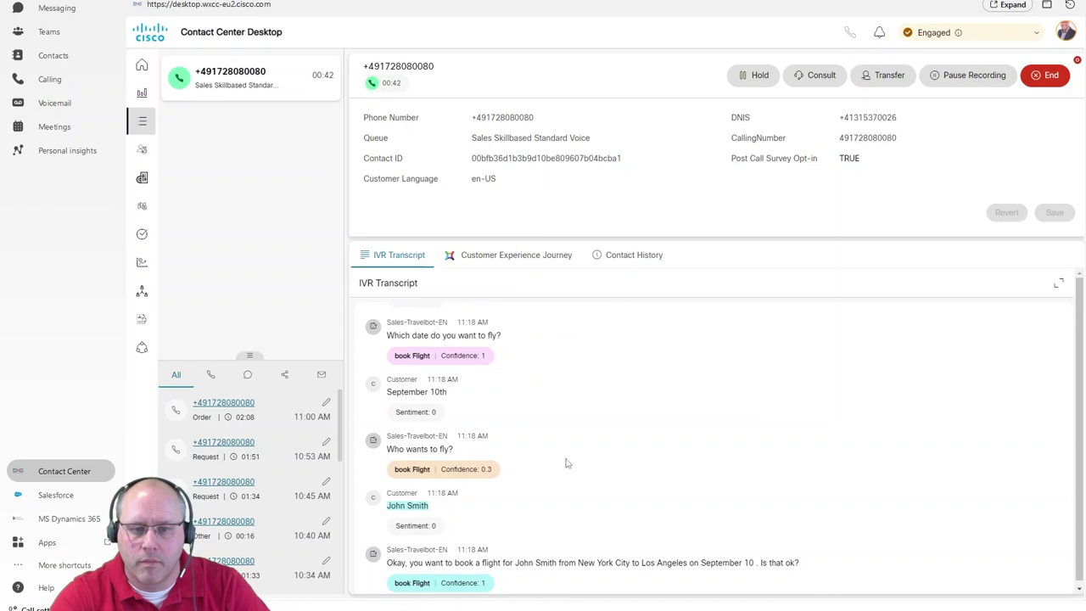
scroll(568, 464, "down", 2)
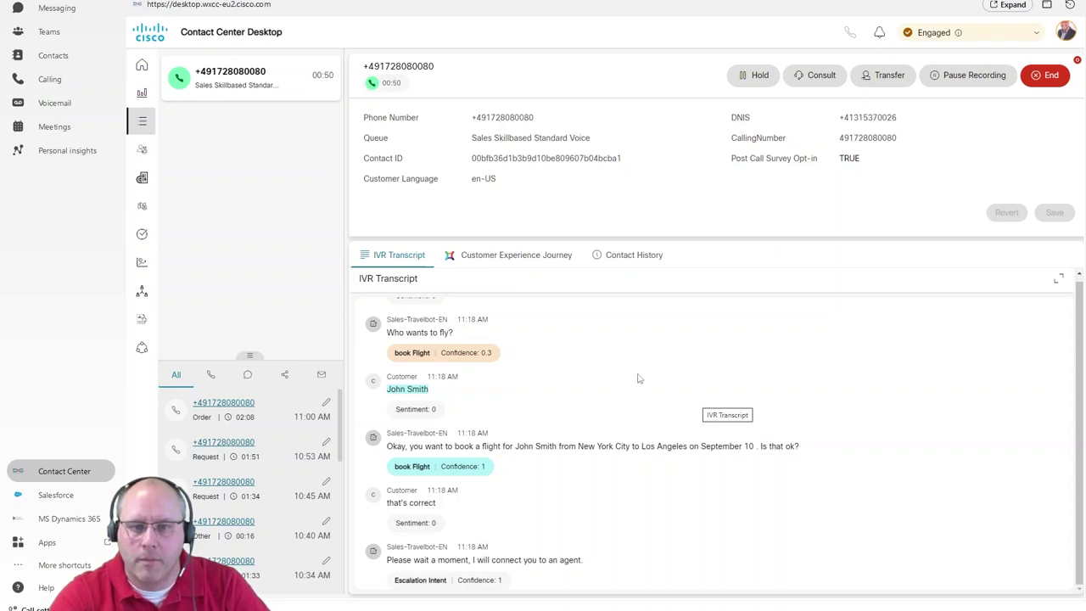
Step: View the caller's Customer Experience Journey survey scores, then their Contact History since 03/22/2023
left_click(523, 260)
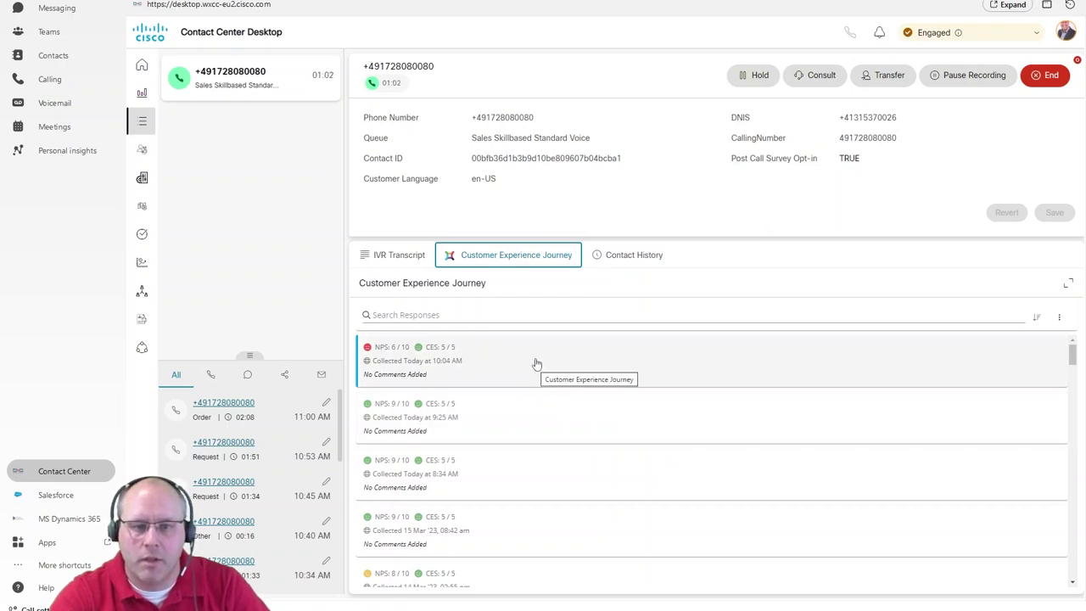
left_click(636, 258)
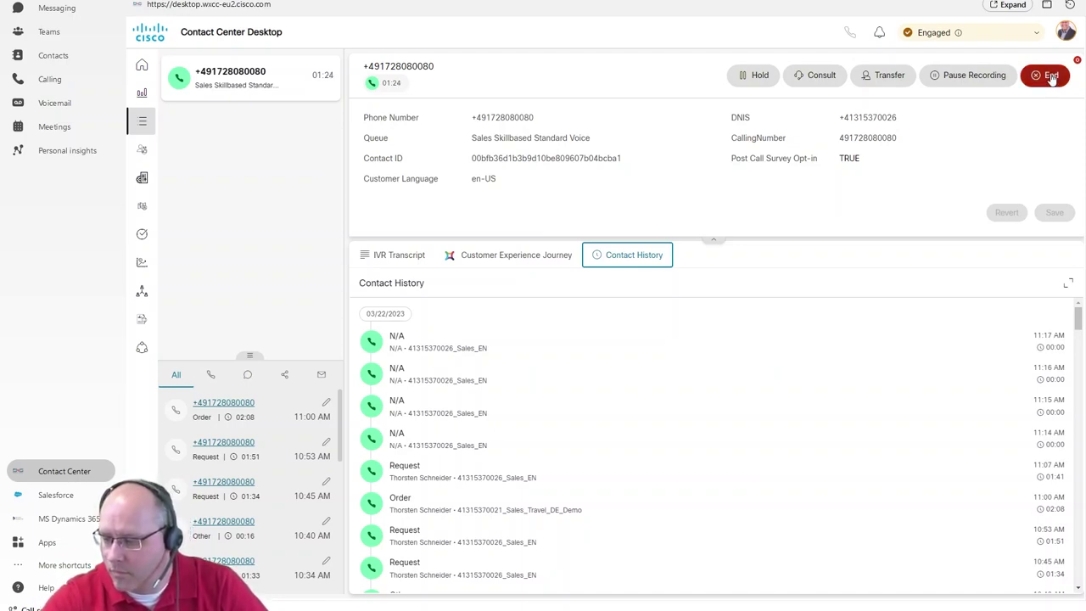
Step: End the call and submit the wrap-up with reason Request
left_click(1051, 78)
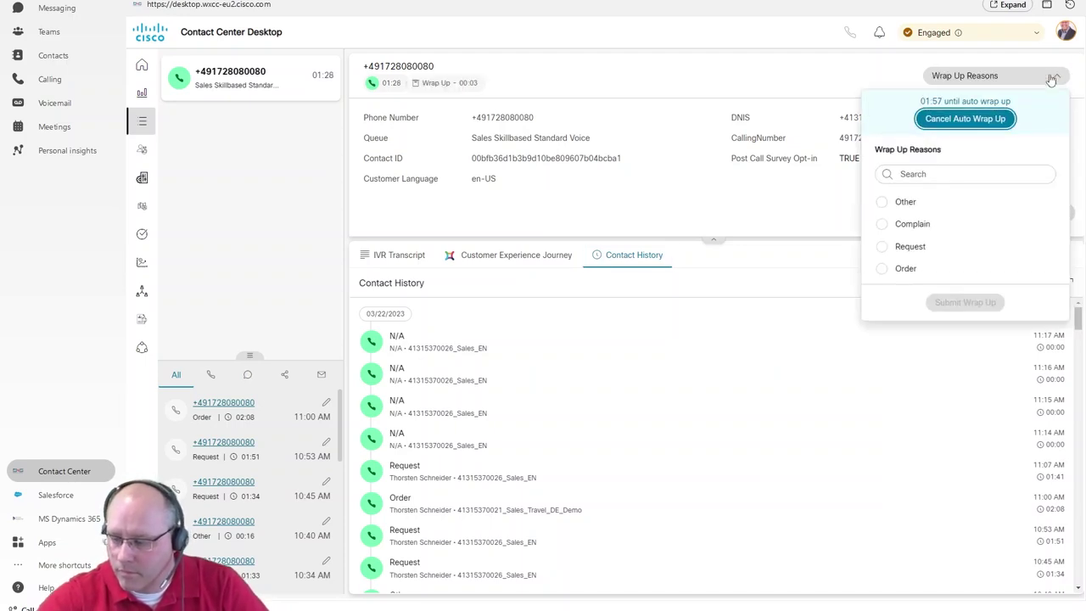
left_click(910, 246)
left_click(954, 307)
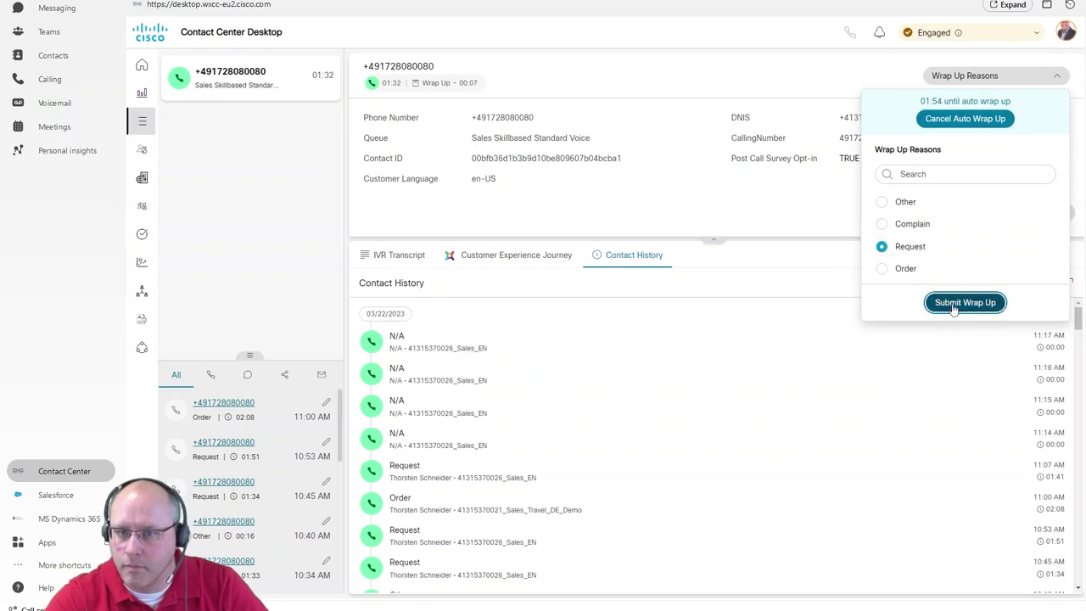